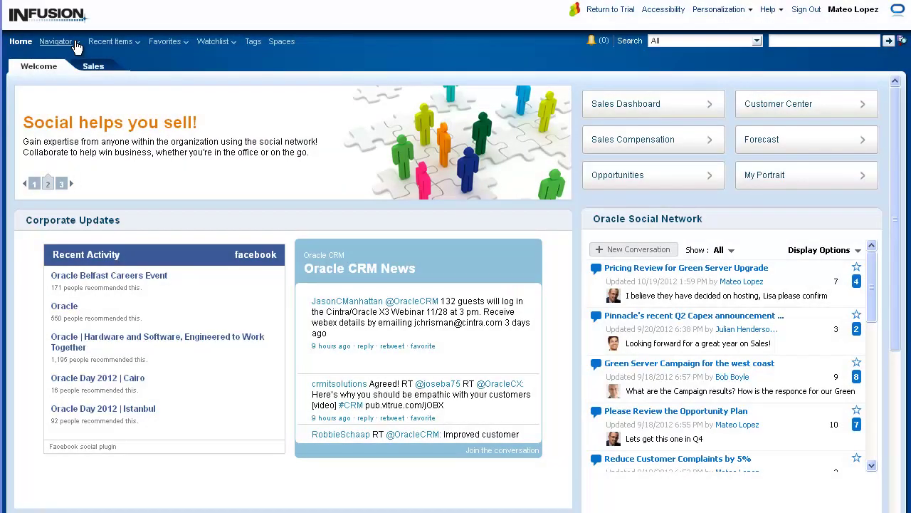
Open Reports and Analytics and browse to Shared Folders/Sales/Analytic Library/Pipeline.
left_click(77, 46)
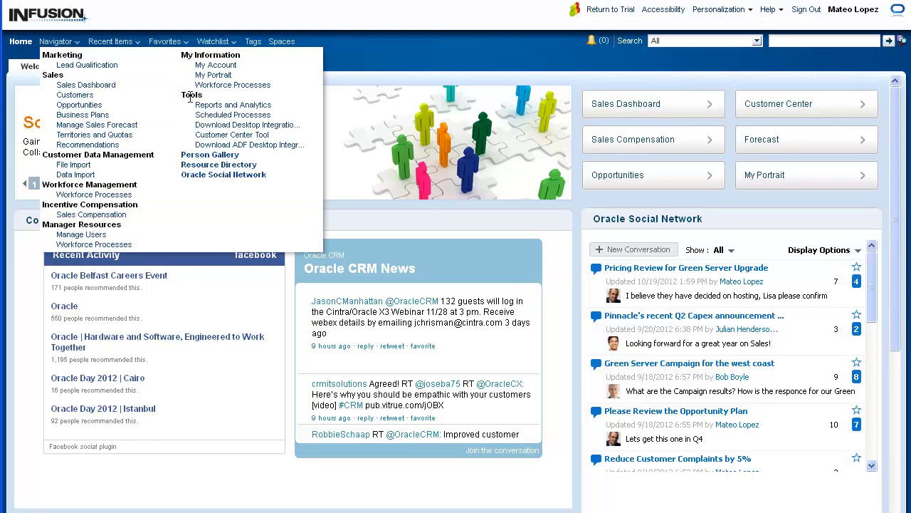
left_click(214, 106)
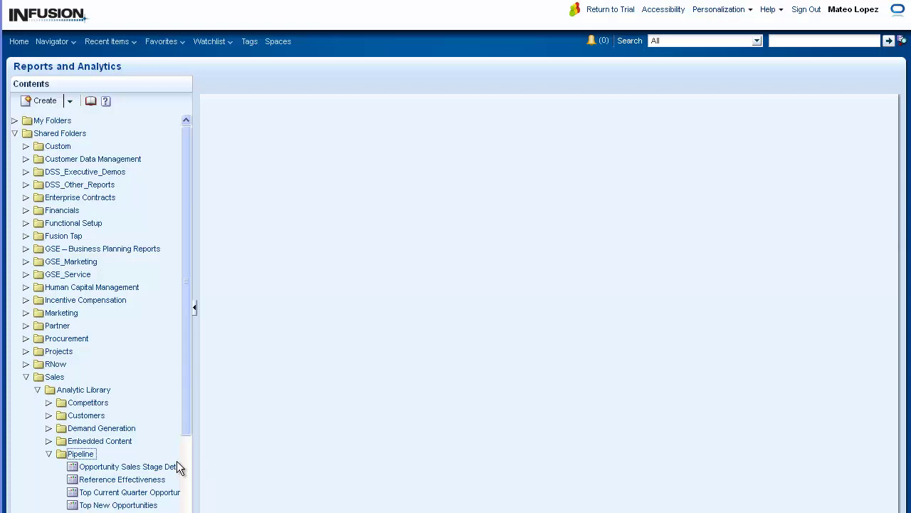
mouse_move(175, 470)
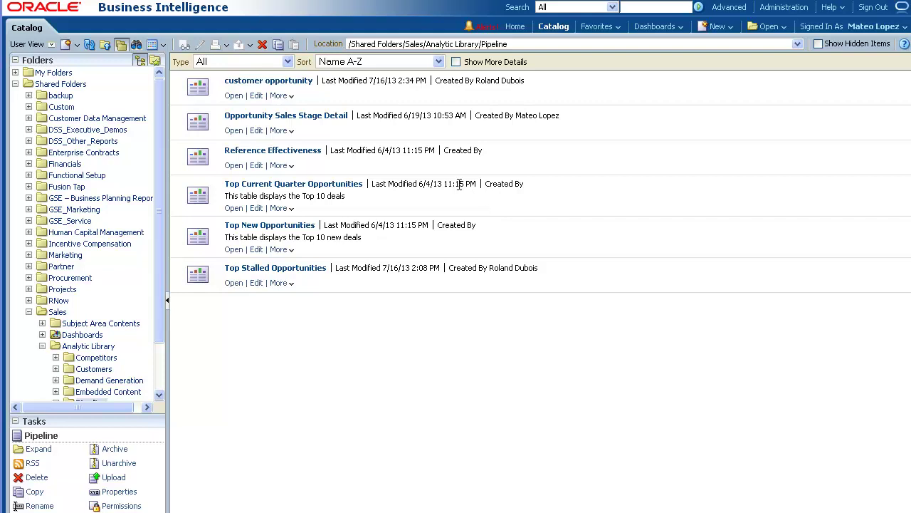
Create a scheduled agent from the Opportunity Sales Stage Detail analysis's More menu.
left_click(279, 130)
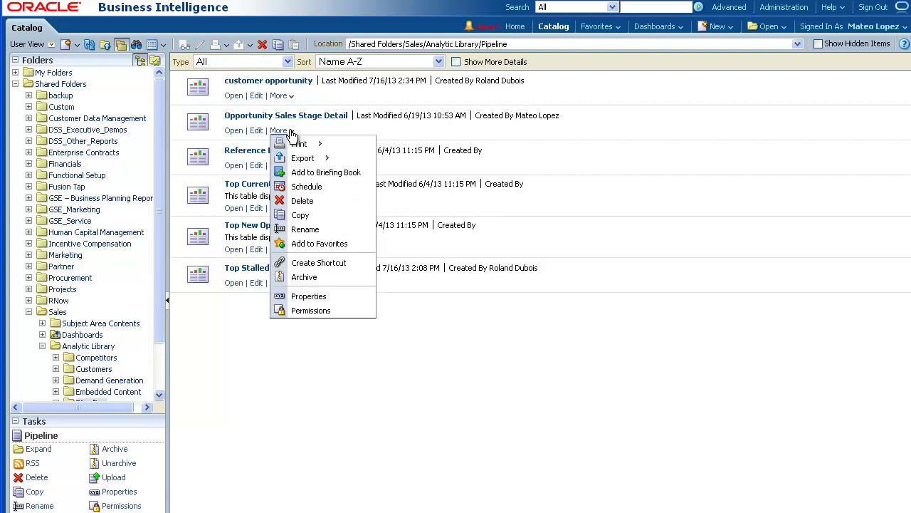
left_click(300, 187)
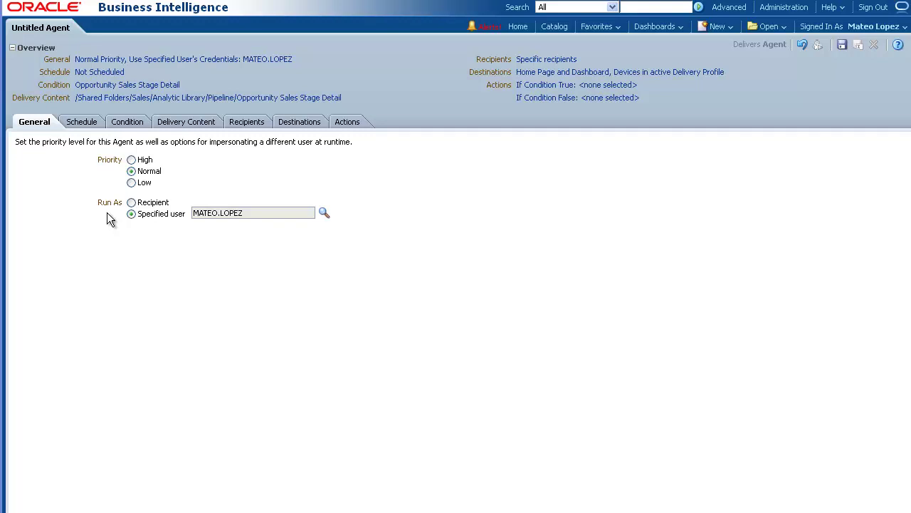
Set the agent's Run As option to Recipient, then show its schedule settings.
left_click(131, 202)
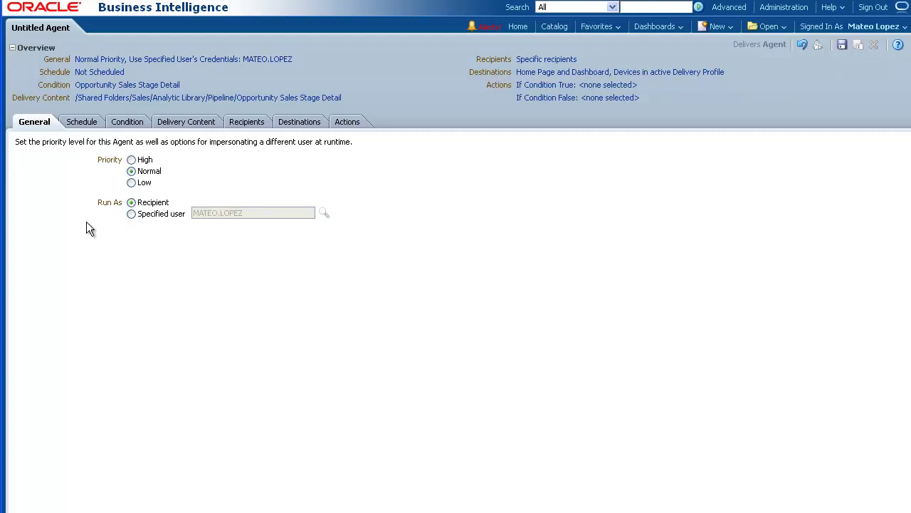
left_click(80, 122)
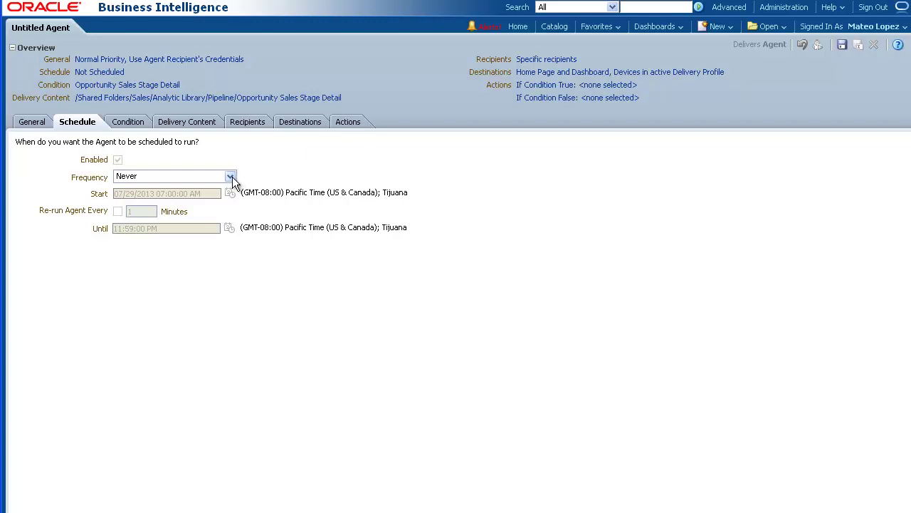
Schedule the agent to recur weekly on Mondays starting 07/29/2013 at 7:00 AM.
left_click(230, 178)
left_click(160, 217)
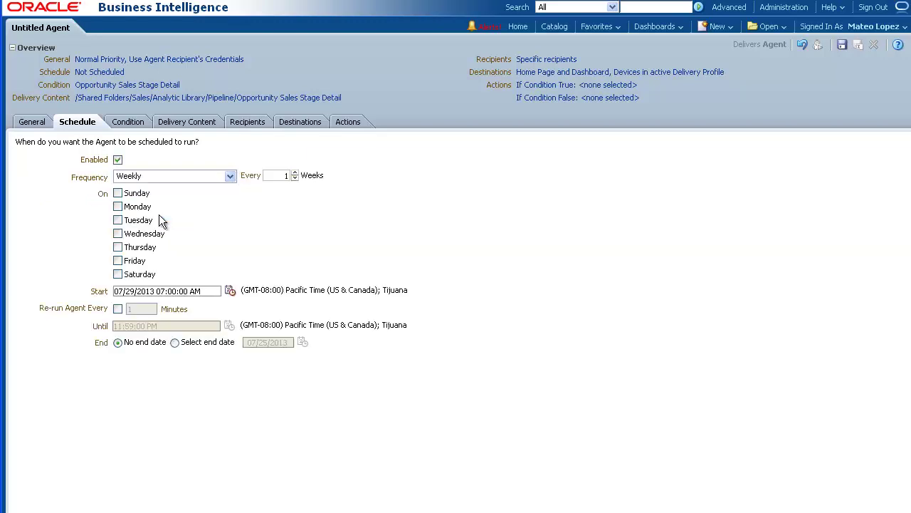
left_click(124, 207)
left_click(230, 291)
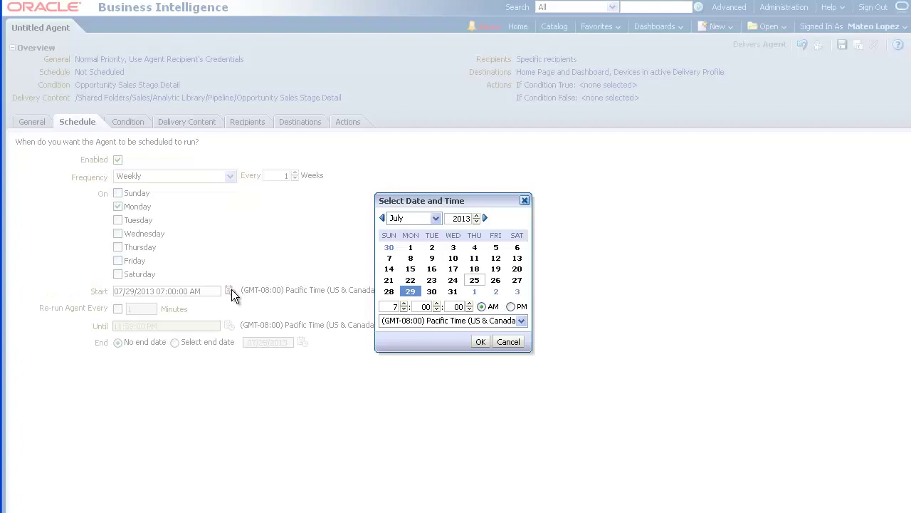
left_click(478, 341)
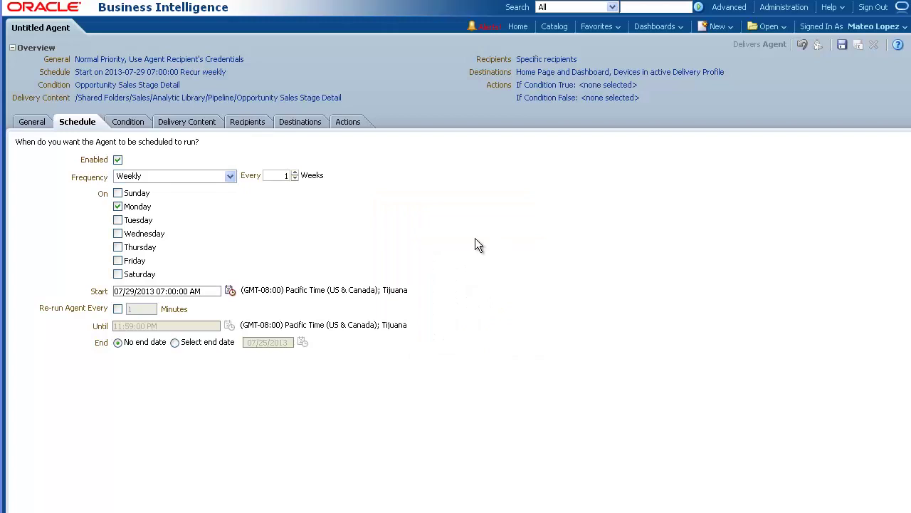
left_click(136, 122)
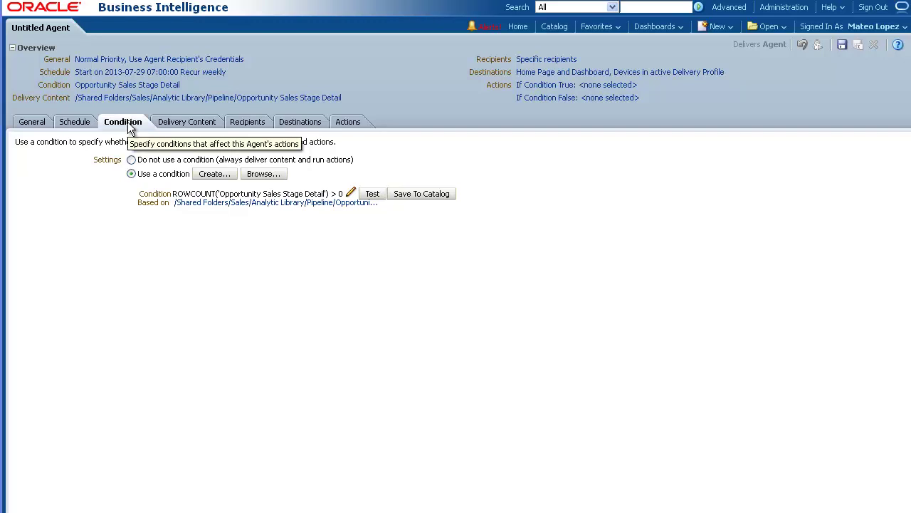
Show the agent's Delivery Content settings.
left_click(182, 122)
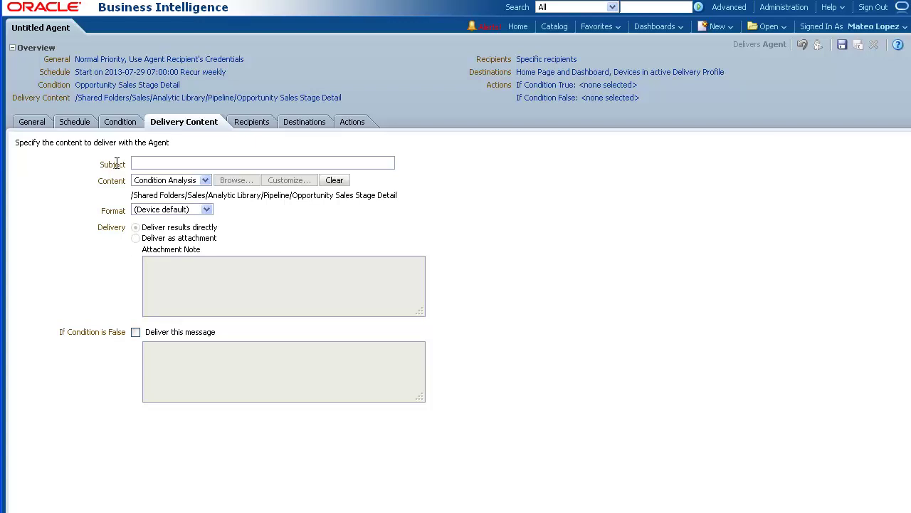
Enter 'Weekly Opportunity Sales Stage Detail Report' as the delivery subject, then show the recipients.
left_click(136, 163)
type("Weekly Opportunity Sales Stage Detail Report")
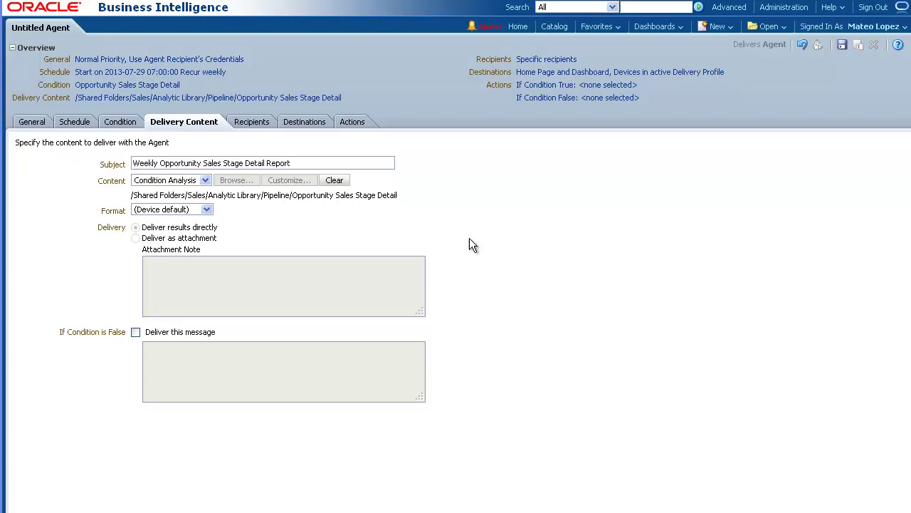
left_click(260, 124)
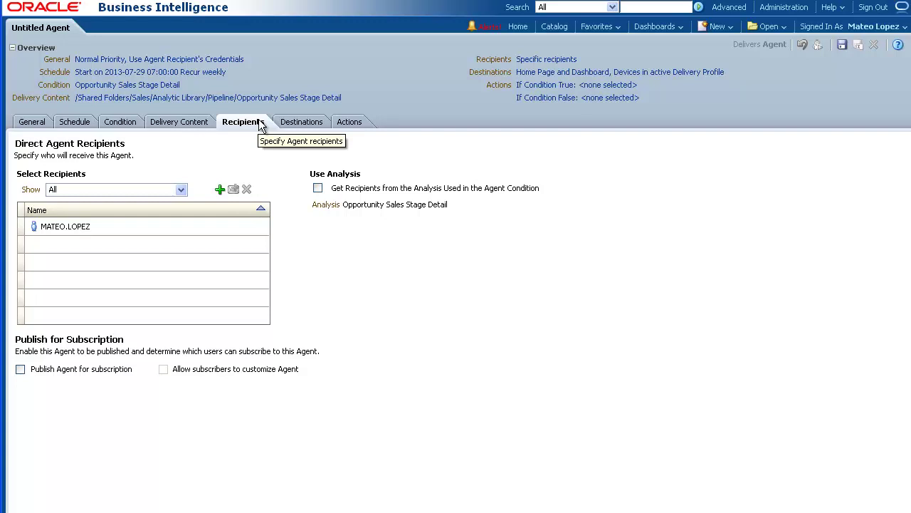
Open the Select User dialog to add an agent recipient.
left_click(221, 190)
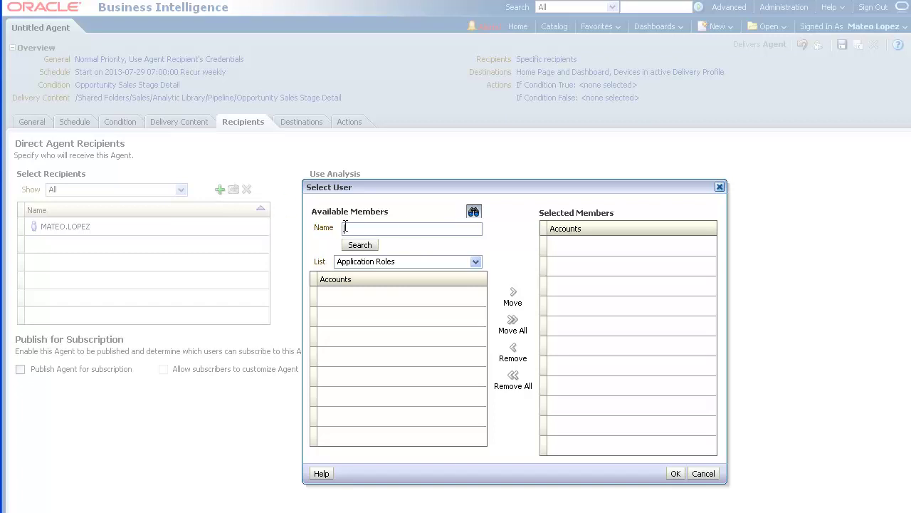
Search Users for the requested colleague by name and add them as a second recipient.
left_click(476, 262)
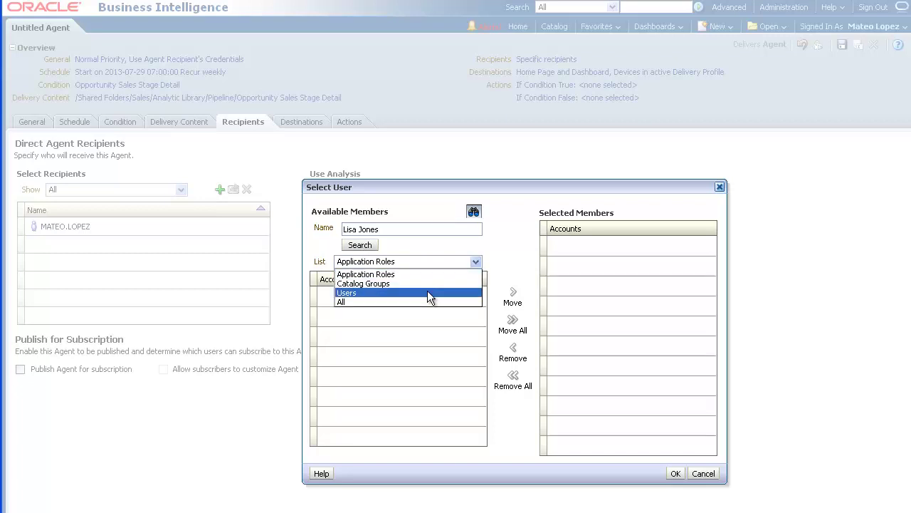
left_click(430, 292)
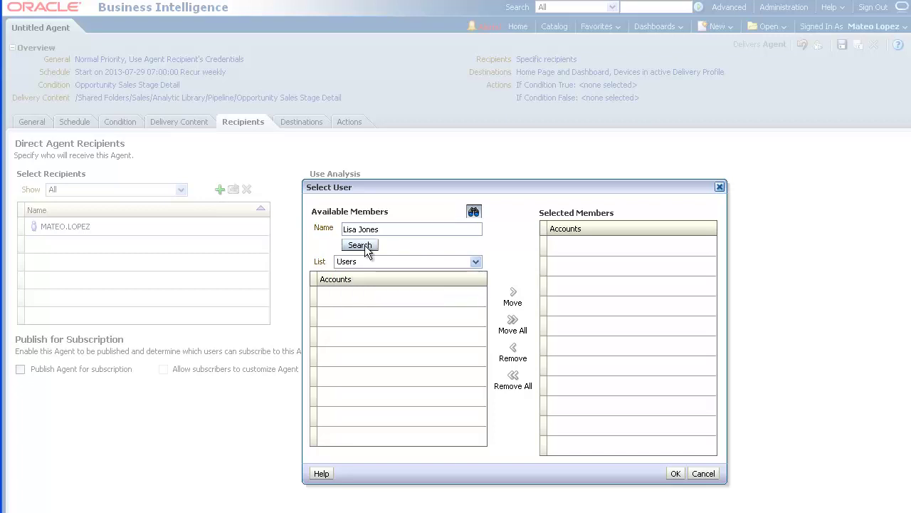
left_click(361, 245)
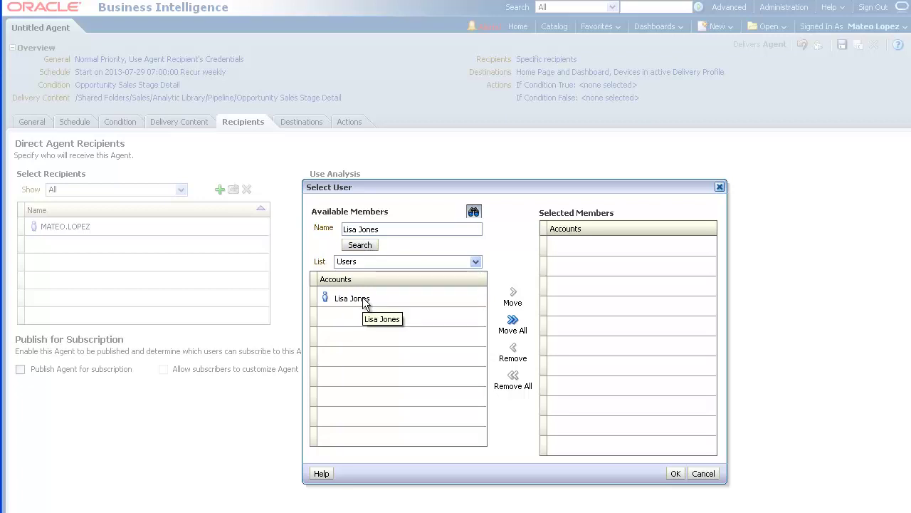
left_click(366, 301)
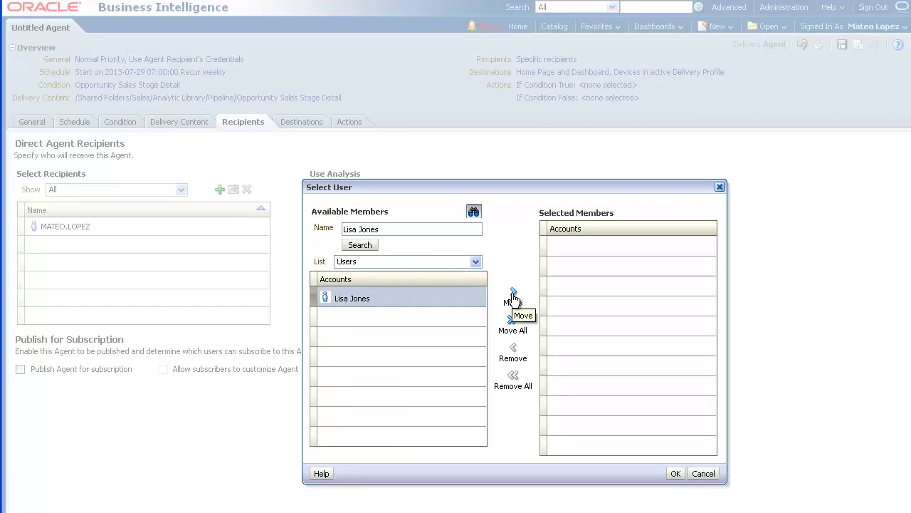
left_click(513, 298)
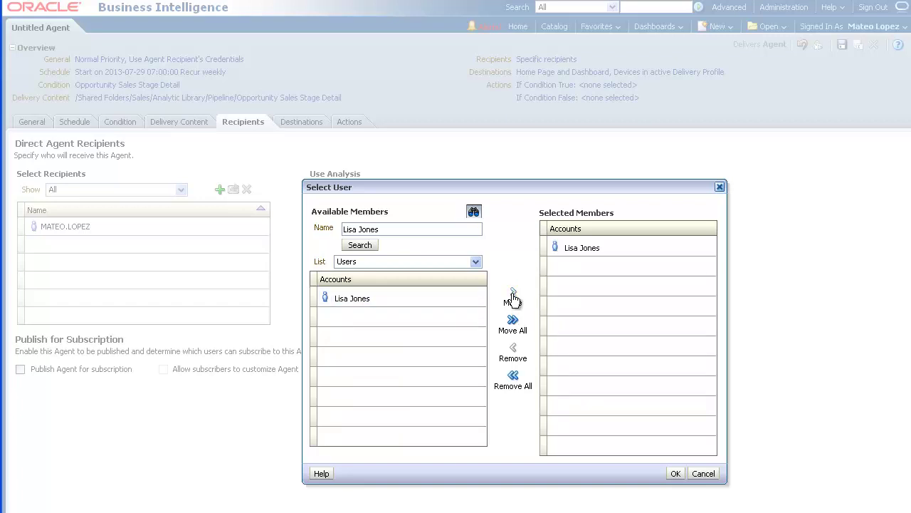
left_click(675, 474)
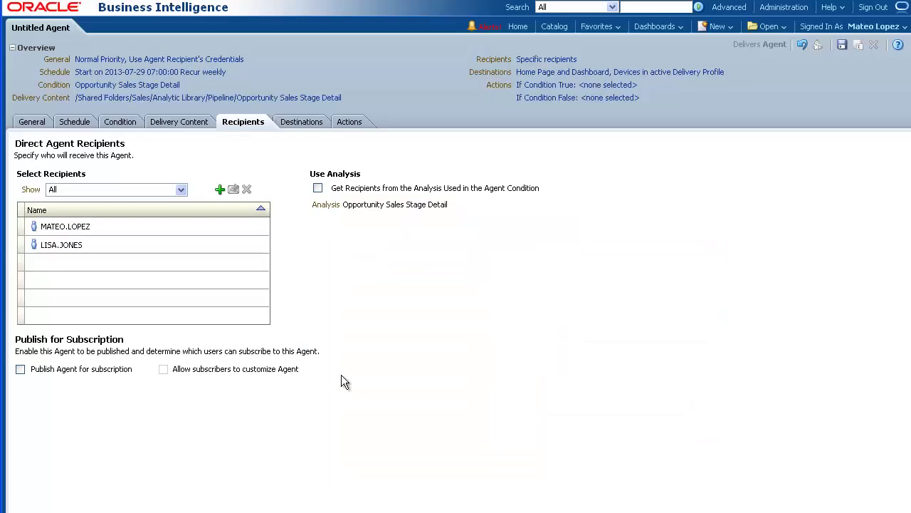
Display the agent's destinations: Home Page, Dashboard and active delivery profile devices.
left_click(308, 126)
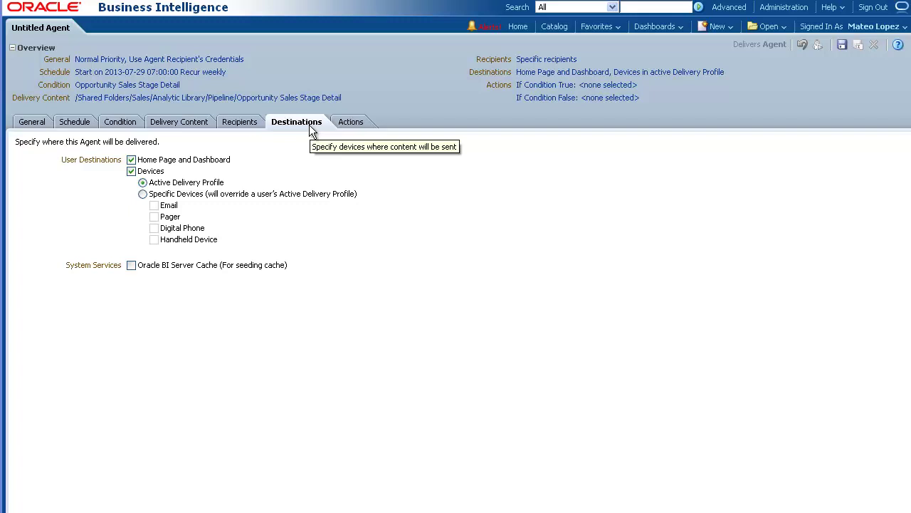
Begin saving the agent in My Folders as 'Weekly Opportunity Sales Stage Detail Agent'.
left_click(841, 45)
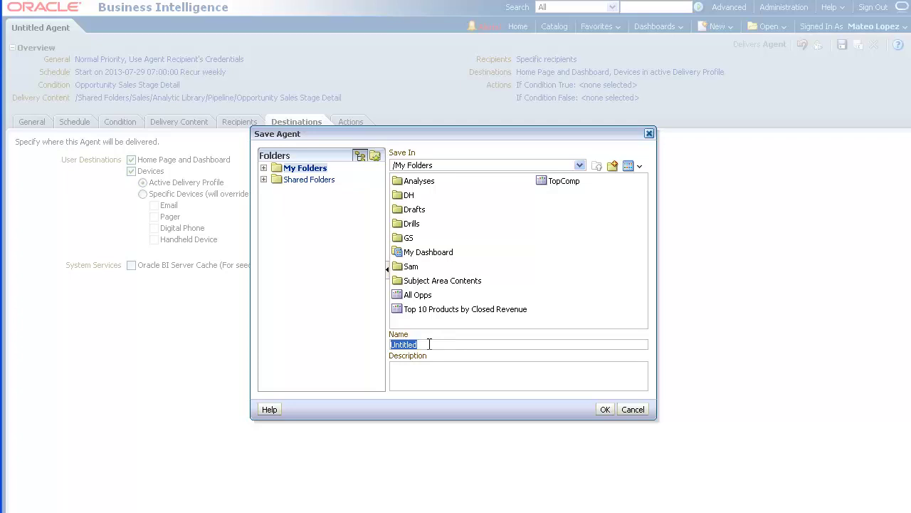
left_click(427, 344)
left_click_drag(422, 344, 383, 348)
type("Weekly Opportunity Sales Stage Detail Agent")
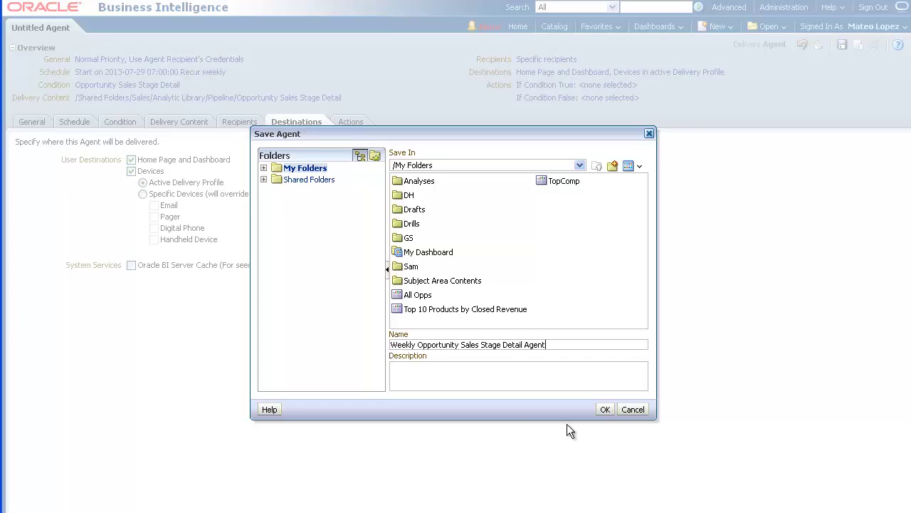
Confirm the Save Agent dialog to store the agent as 'Weekly Opportunity Sales Stage Detail Agent'.
left_click(602, 410)
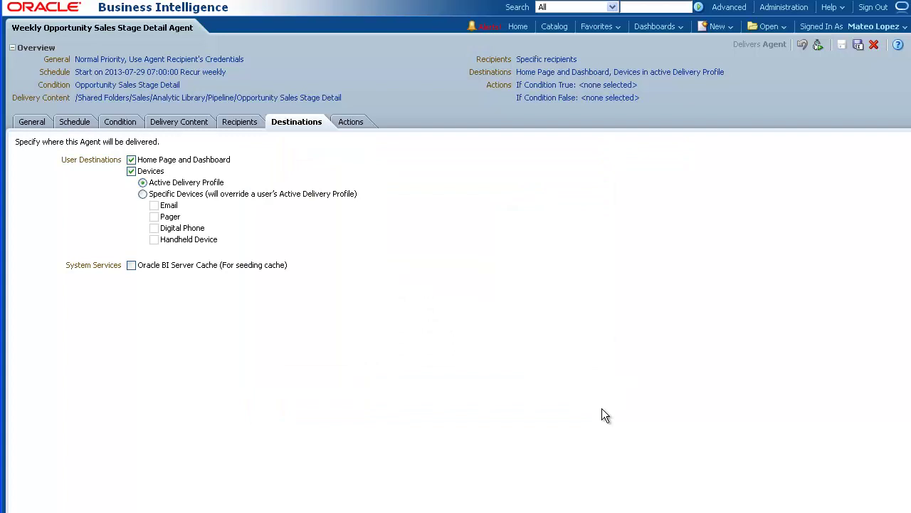